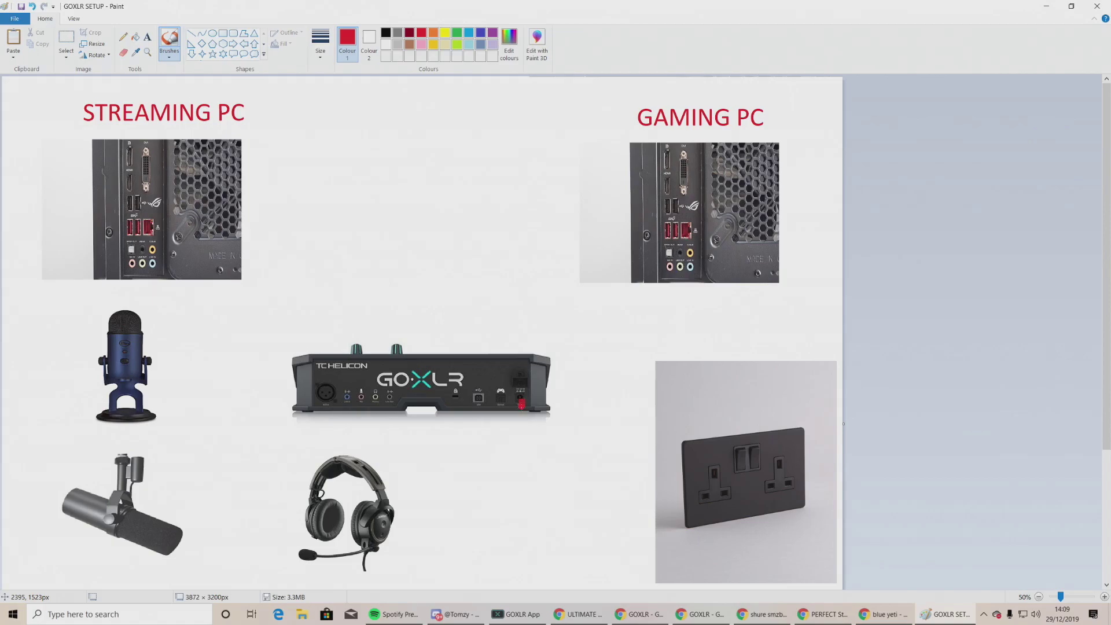
- Draw red cables from the GoXLR to the wall socket and twice to the streaming PC's rear jacks
mouse_move(522, 403)
mouse_down()
mouse_move(527, 454)
mouse_move(570, 484)
mouse_move(638, 494)
mouse_move(705, 486)
mouse_up()
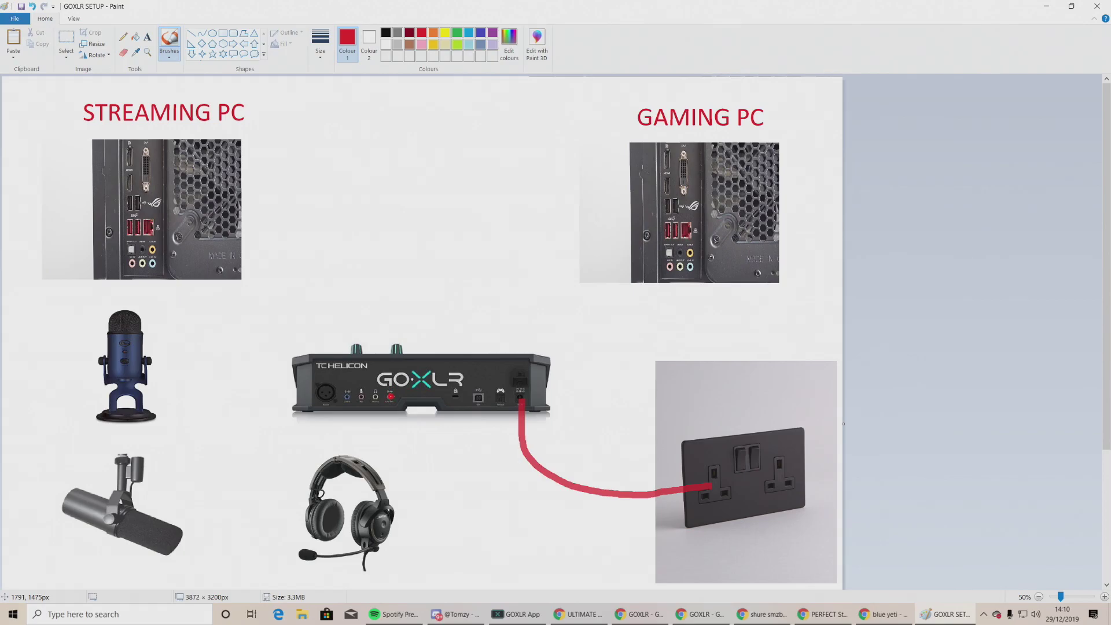
mouse_move(390, 398)
mouse_down()
mouse_move(377, 331)
mouse_move(323, 309)
mouse_move(213, 299)
mouse_move(152, 265)
mouse_up()
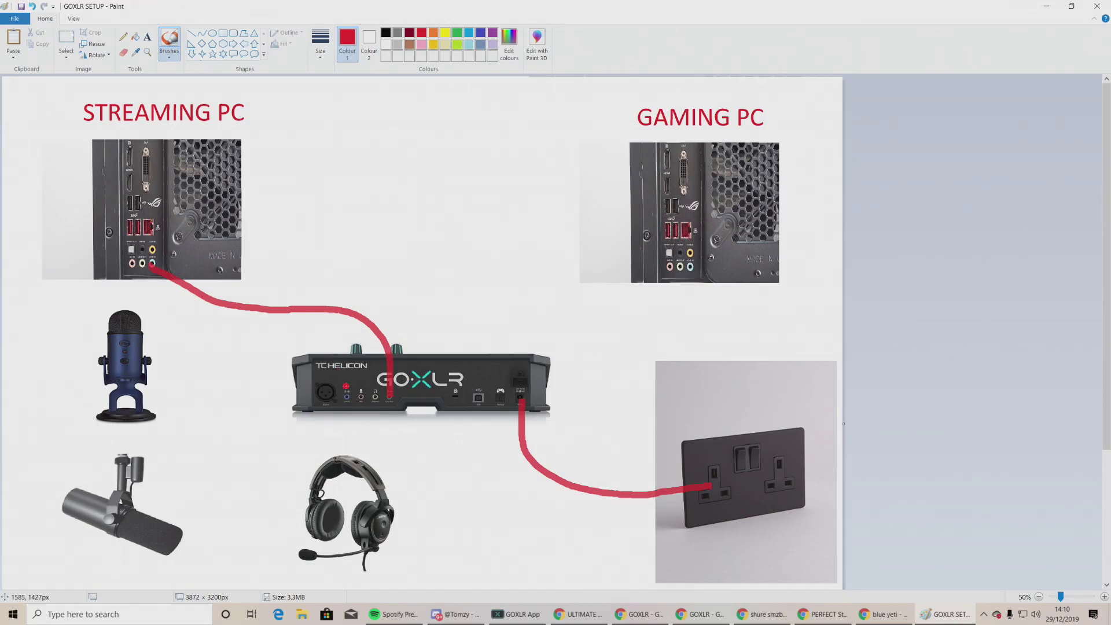
mouse_move(346, 396)
mouse_down()
mouse_move(320, 351)
mouse_move(186, 314)
mouse_move(142, 266)
mouse_up()
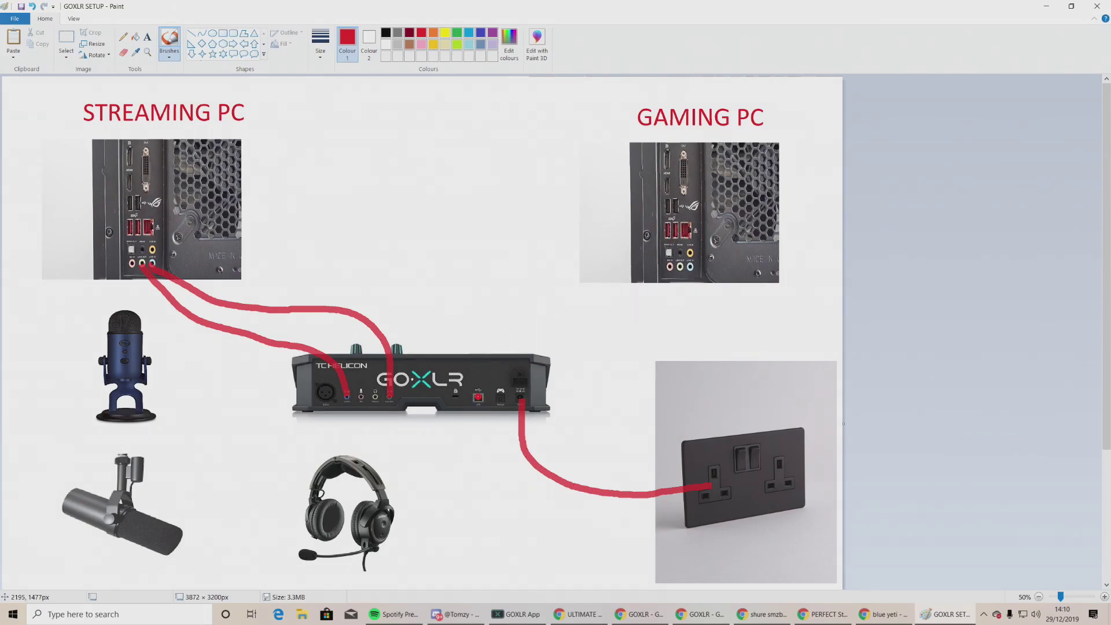
- Draw red cables from the GoXLR USB port to the gaming PC and from the headset to the GoXLR
mouse_move(478, 396)
mouse_down()
mouse_move(487, 313)
mouse_move(508, 273)
mouse_move(541, 246)
mouse_move(647, 227)
mouse_up()
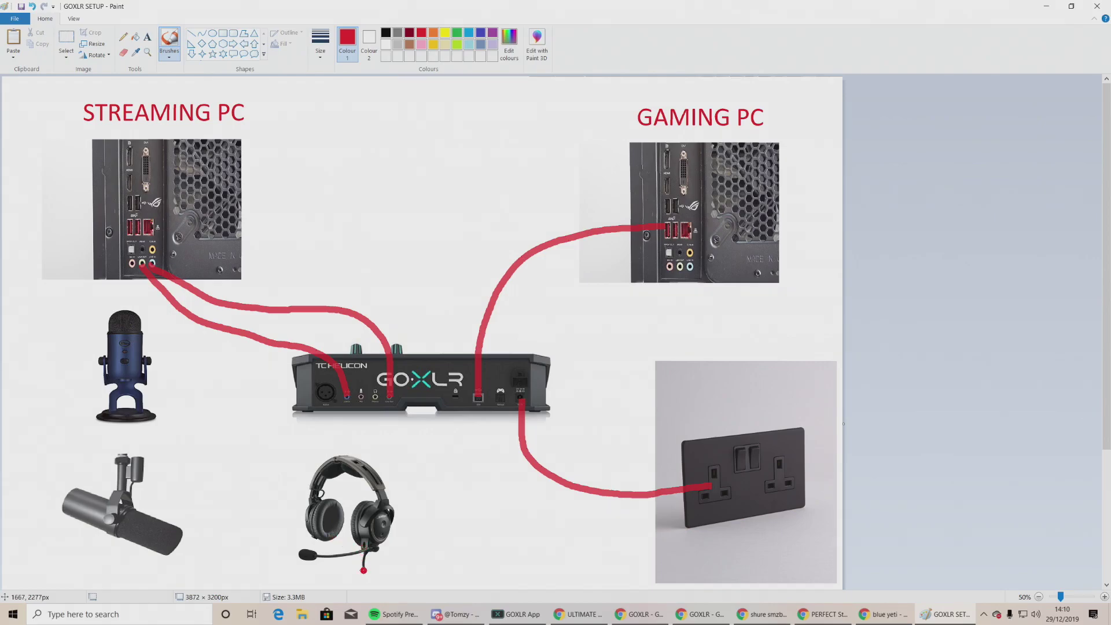
mouse_move(367, 568)
mouse_down()
mouse_move(444, 551)
mouse_move(452, 501)
mouse_move(377, 398)
mouse_up()
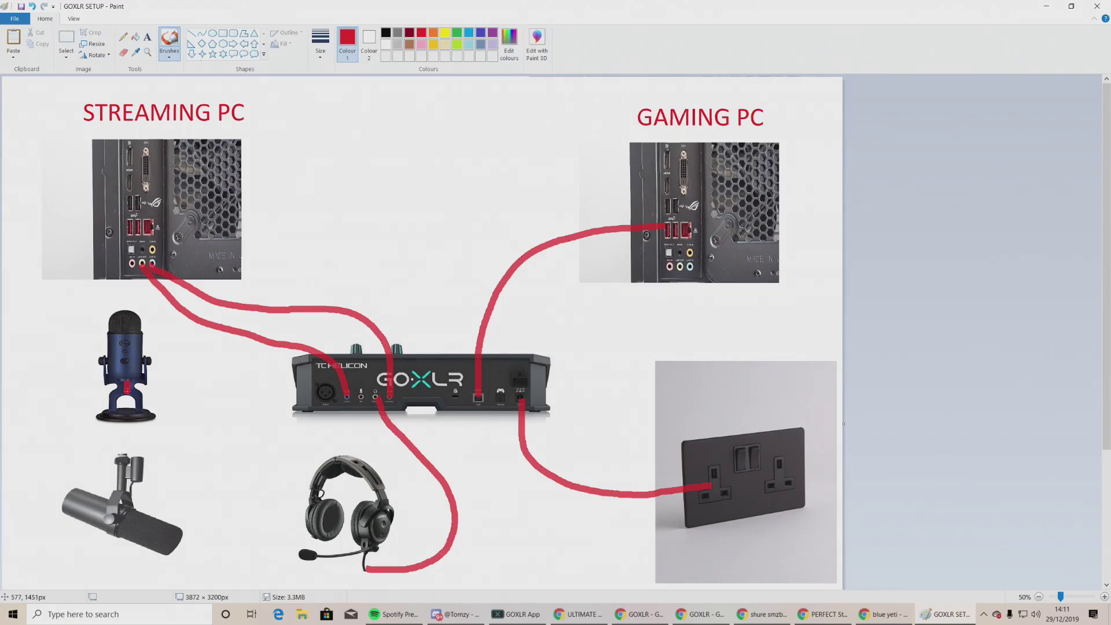
- Draw red cables from the Yeti and SM7B microphones to the GoXLR
mouse_move(129, 399)
mouse_down()
mouse_move(264, 430)
mouse_move(351, 412)
mouse_up()
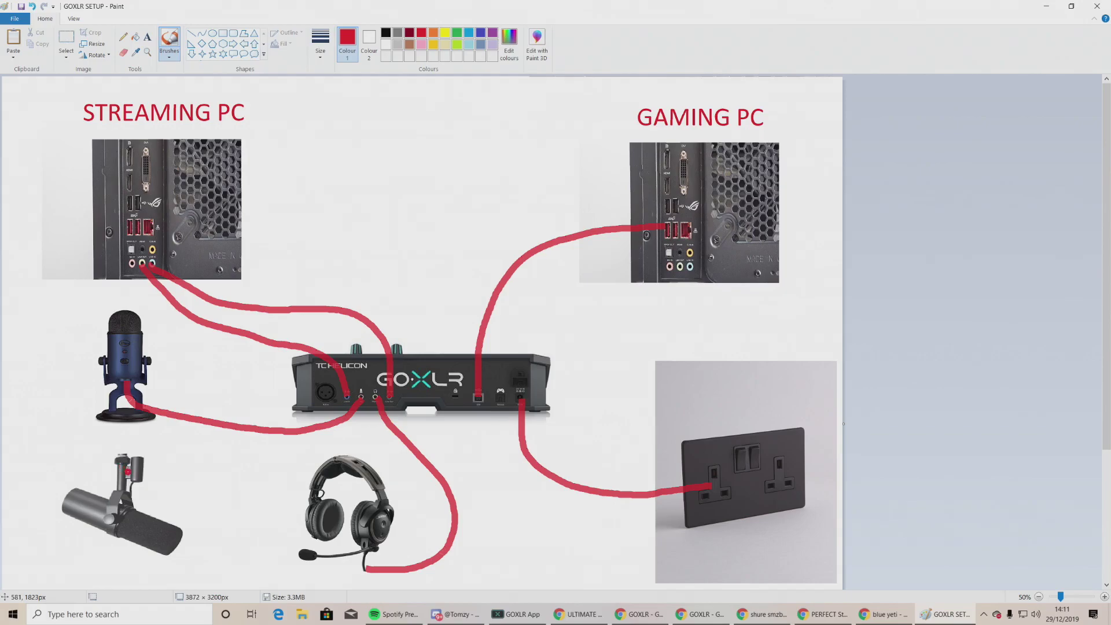
mouse_move(127, 470)
mouse_down()
mouse_move(126, 442)
mouse_move(152, 412)
mouse_move(214, 392)
mouse_move(324, 391)
mouse_up()
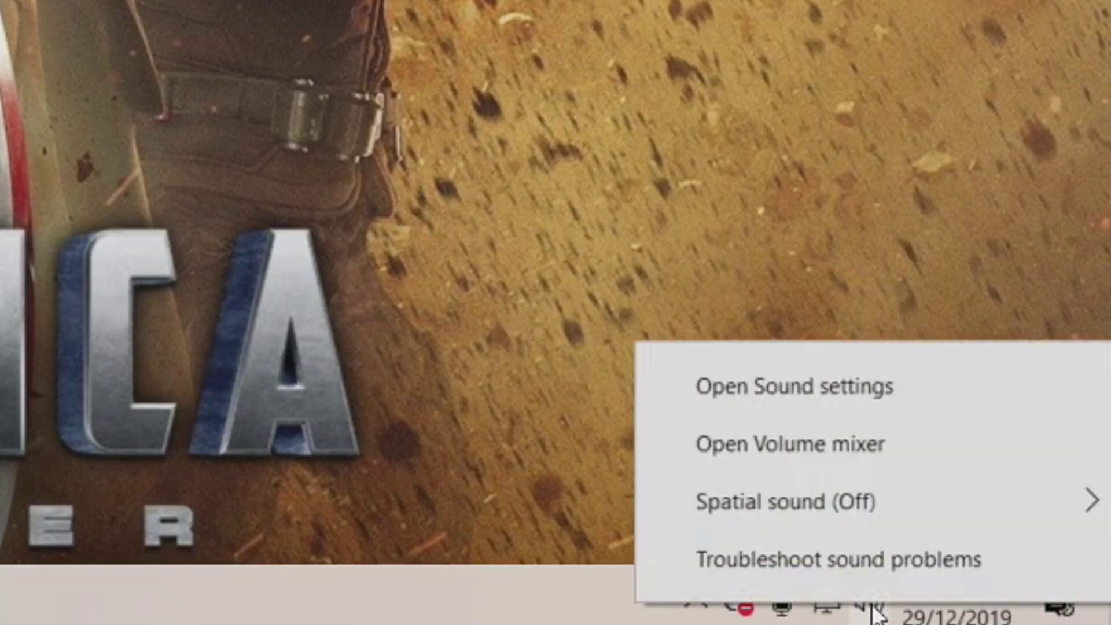
- In the Sound Control Panel's Playback list, select System (TC-Helicon GoXLR) as the output device
click(810, 392)
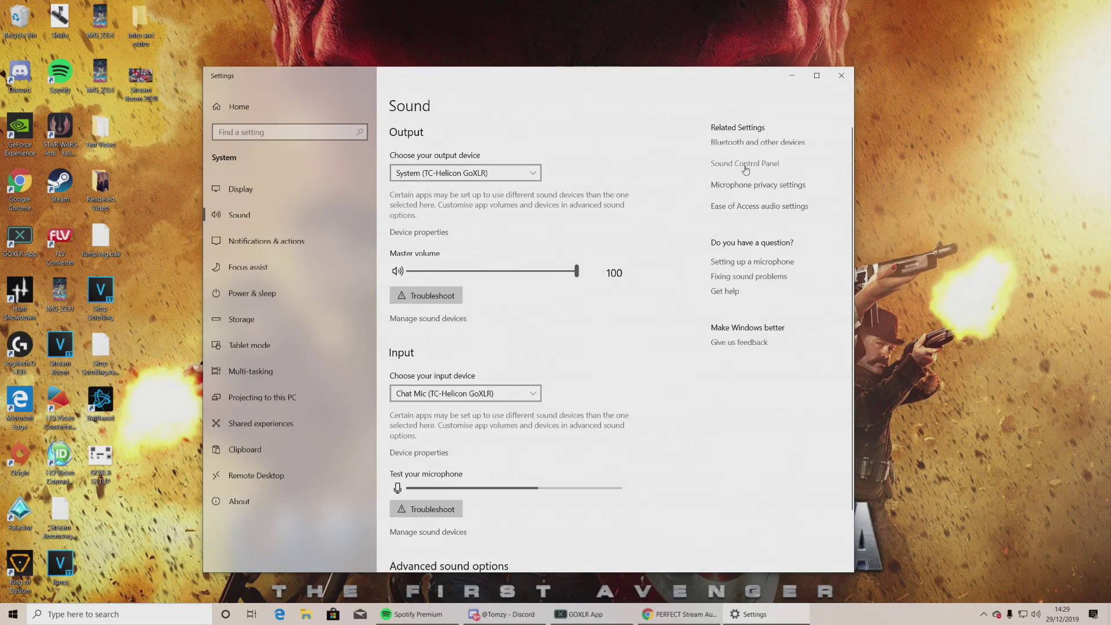
click(745, 163)
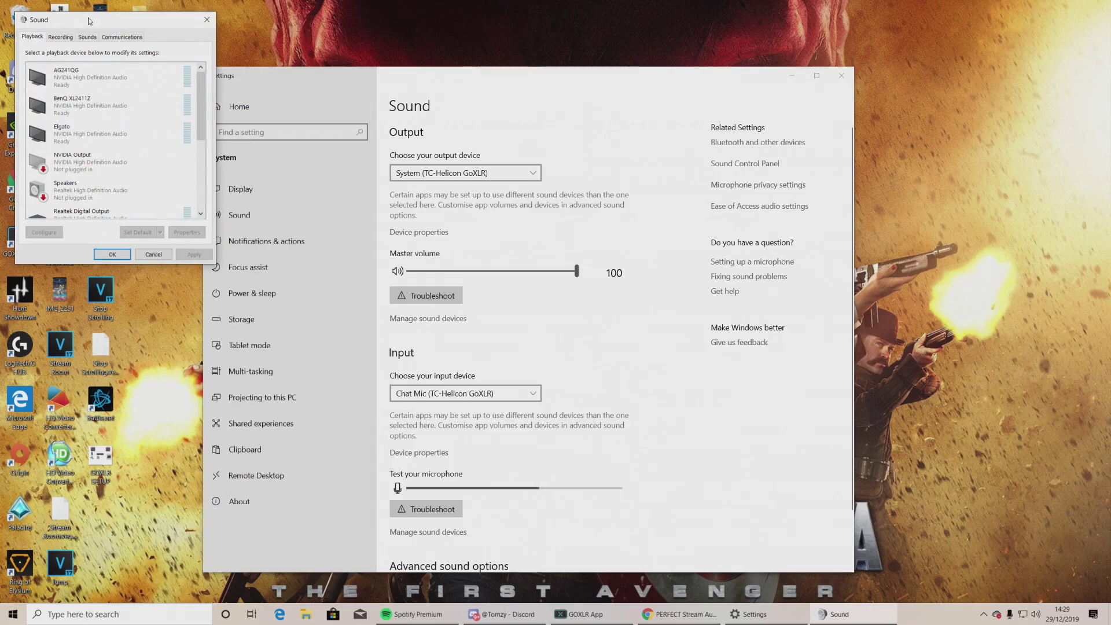
drag(116, 19, 413, 112)
scroll(415, 236, down, 1)
scroll(414, 236, down, 5)
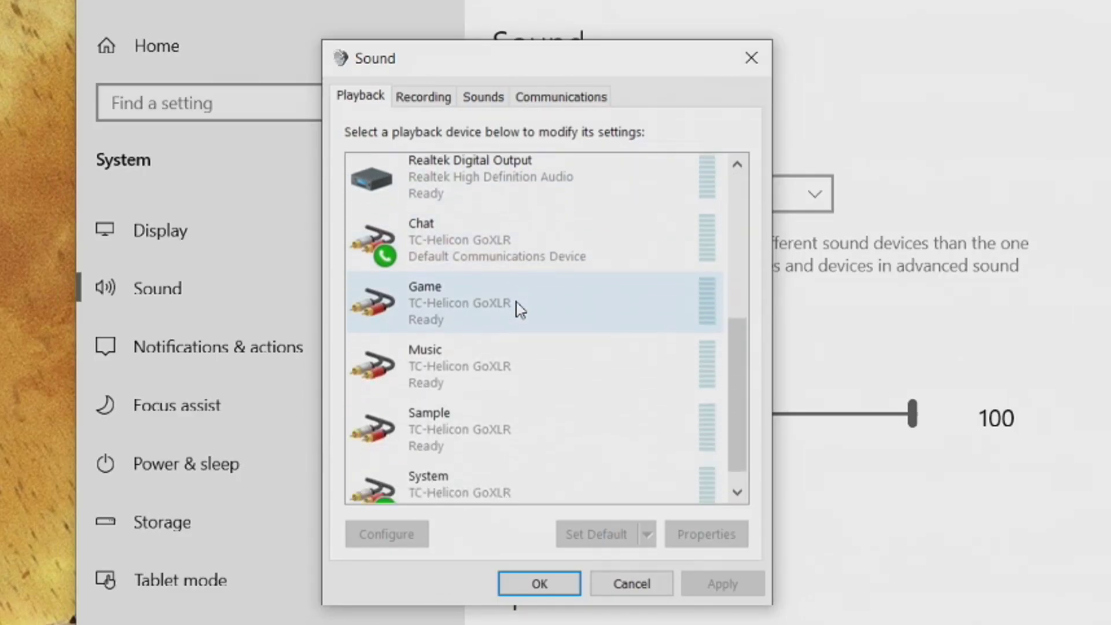
scroll(515, 312, down, 1)
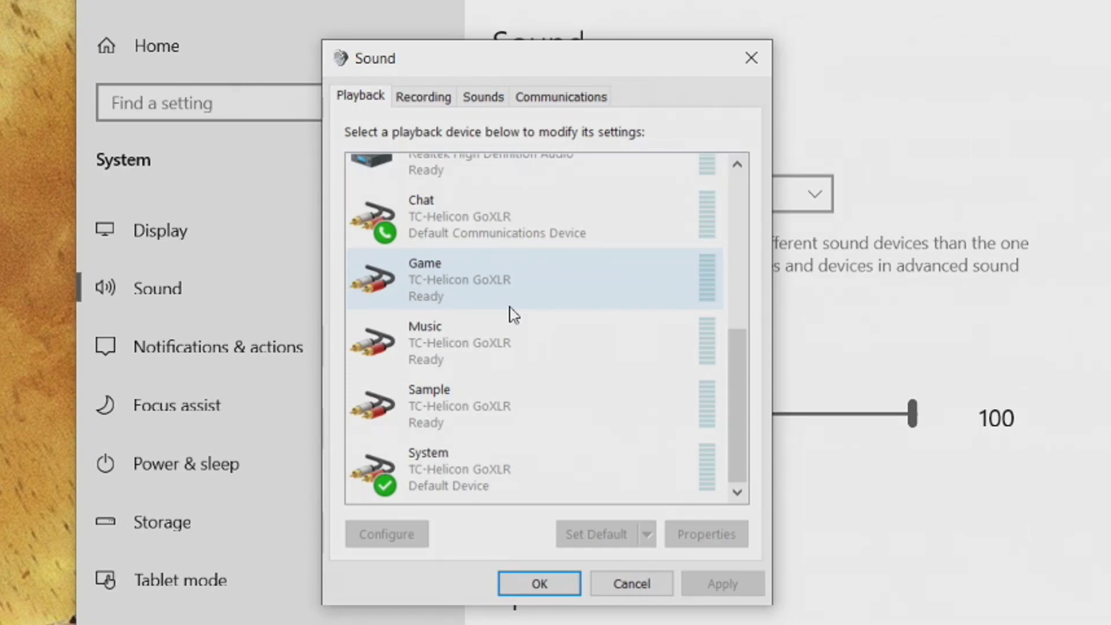
click(476, 476)
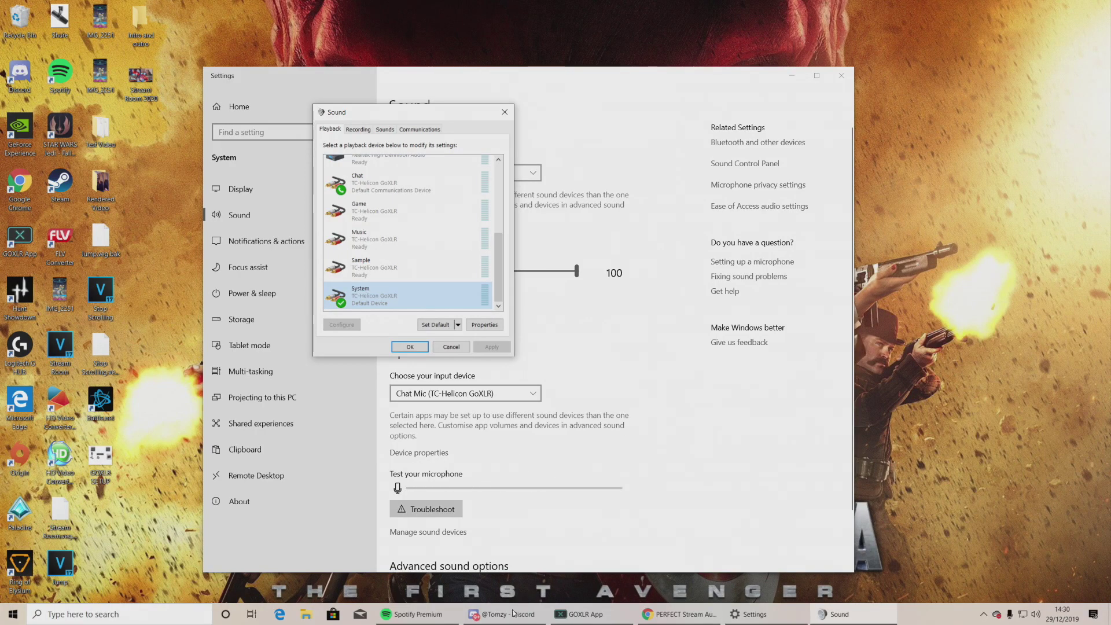
click(513, 613)
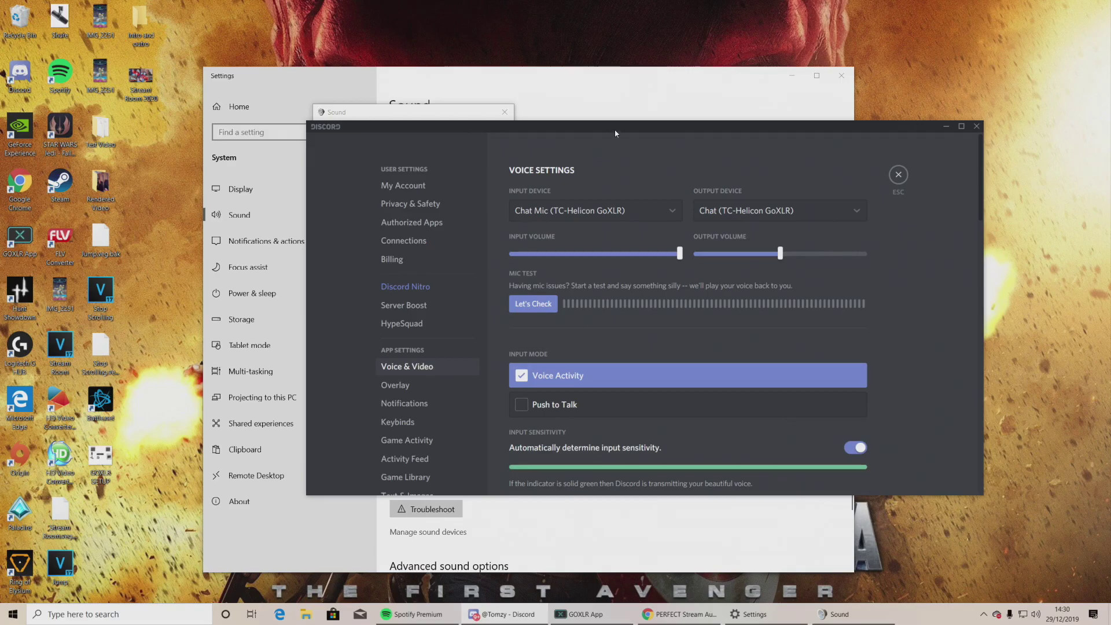
- Maximize Discord and keep Chat Mic (TC-Helicon GoXLR) as the voice input device
drag(615, 133, 502, 138)
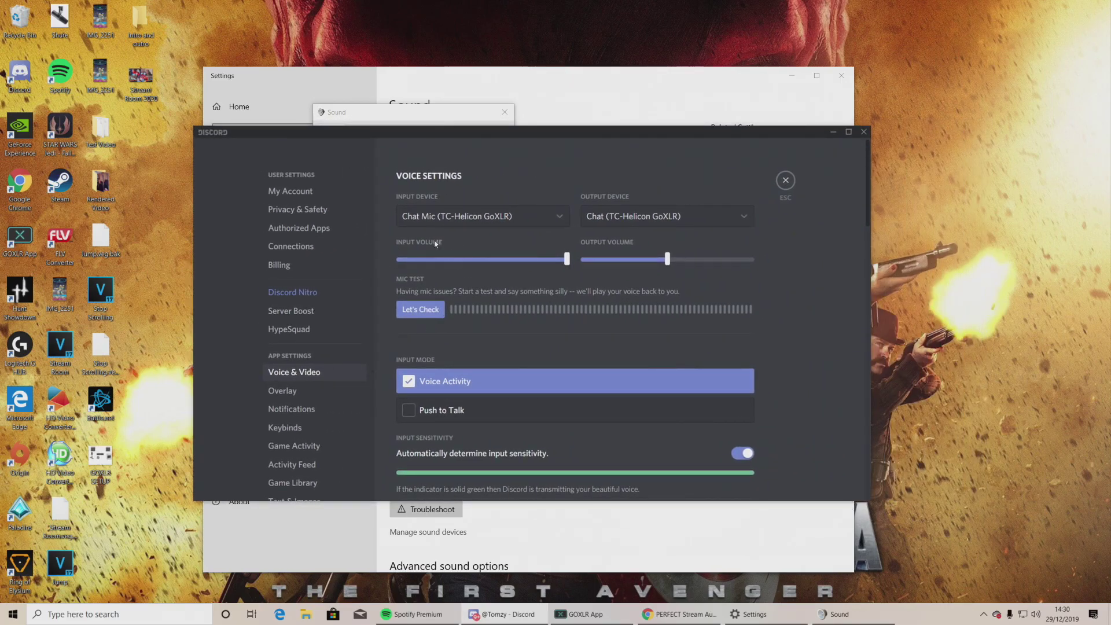
click(849, 132)
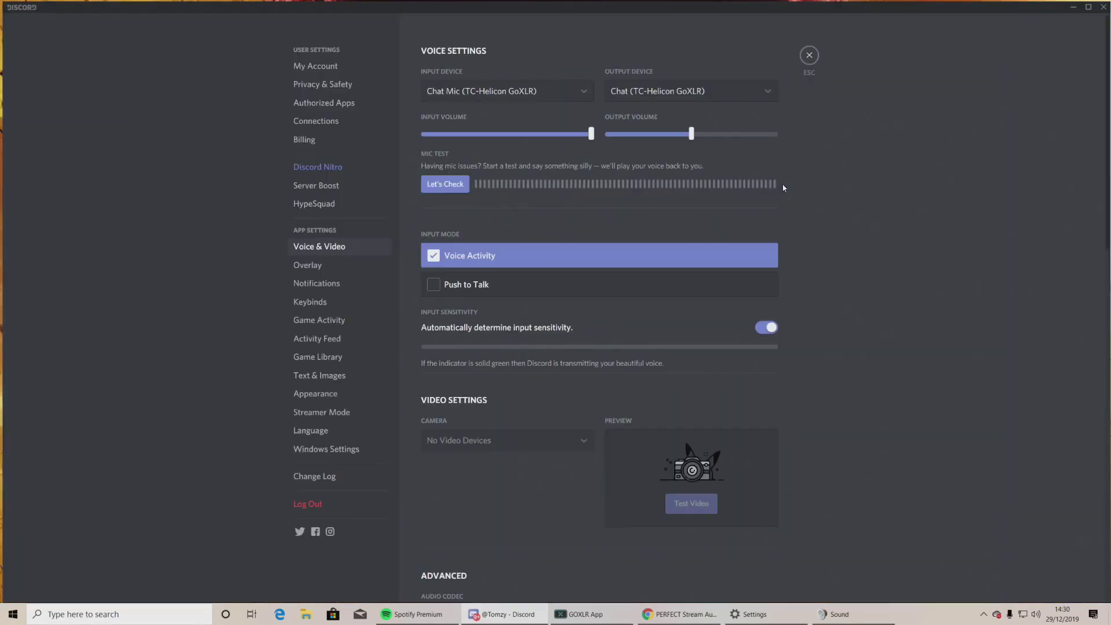
click(474, 94)
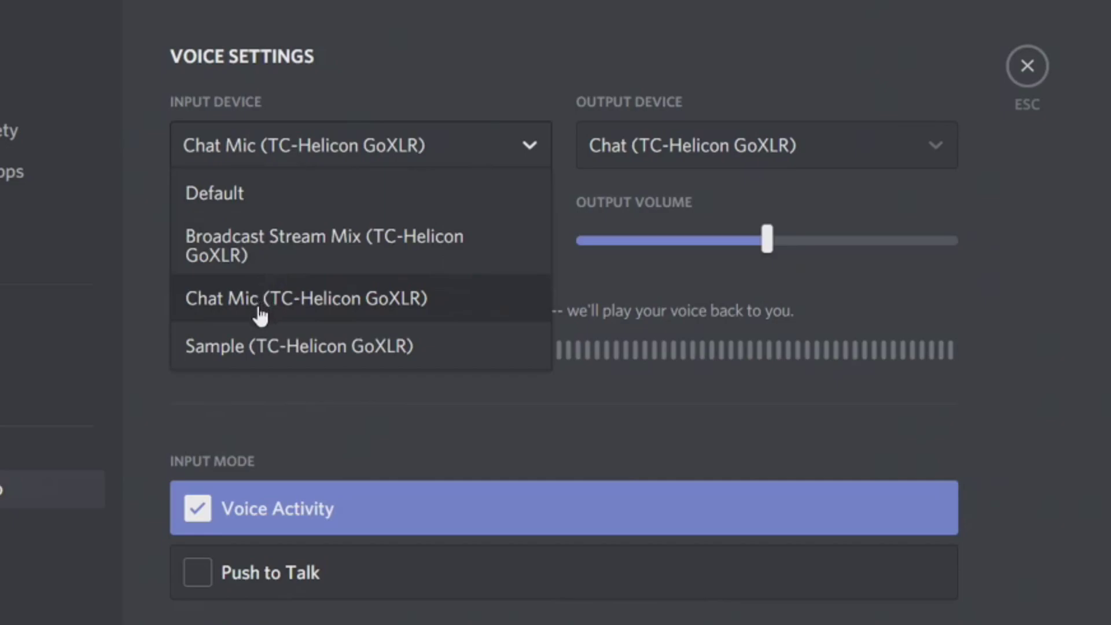
click(260, 312)
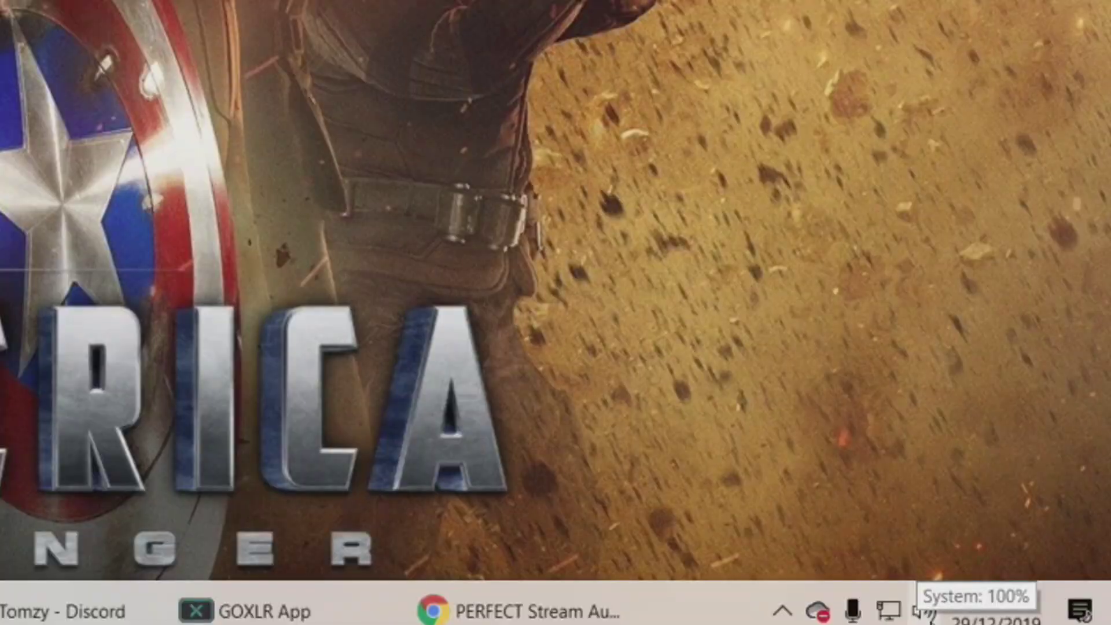
- Go from the volume icon's Sound settings to the App volume and device preferences page
right_click(1036, 617)
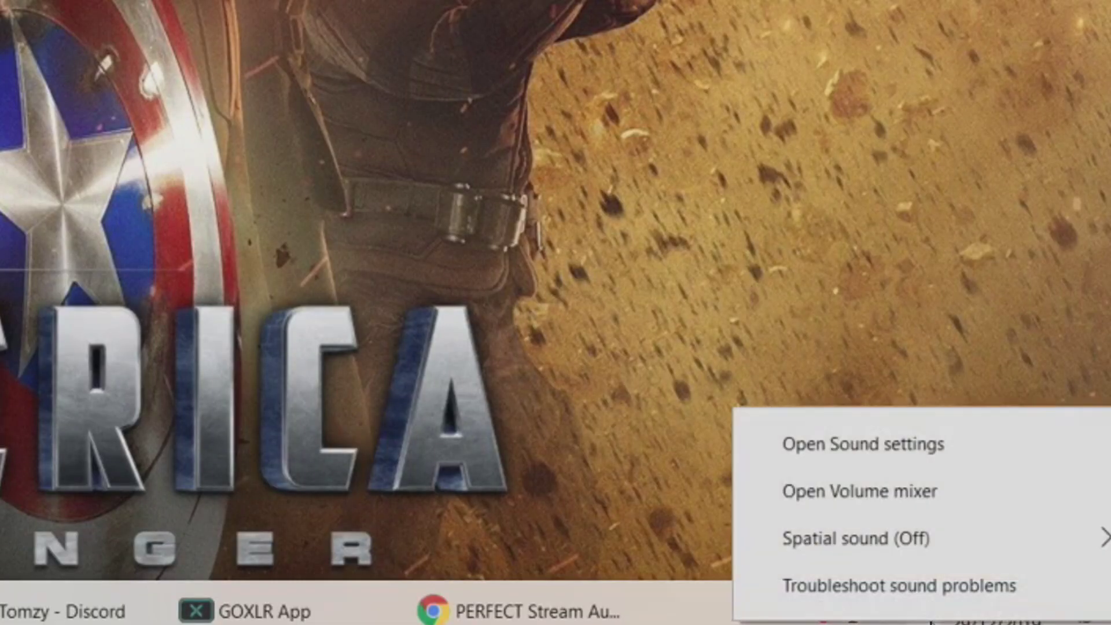
click(895, 447)
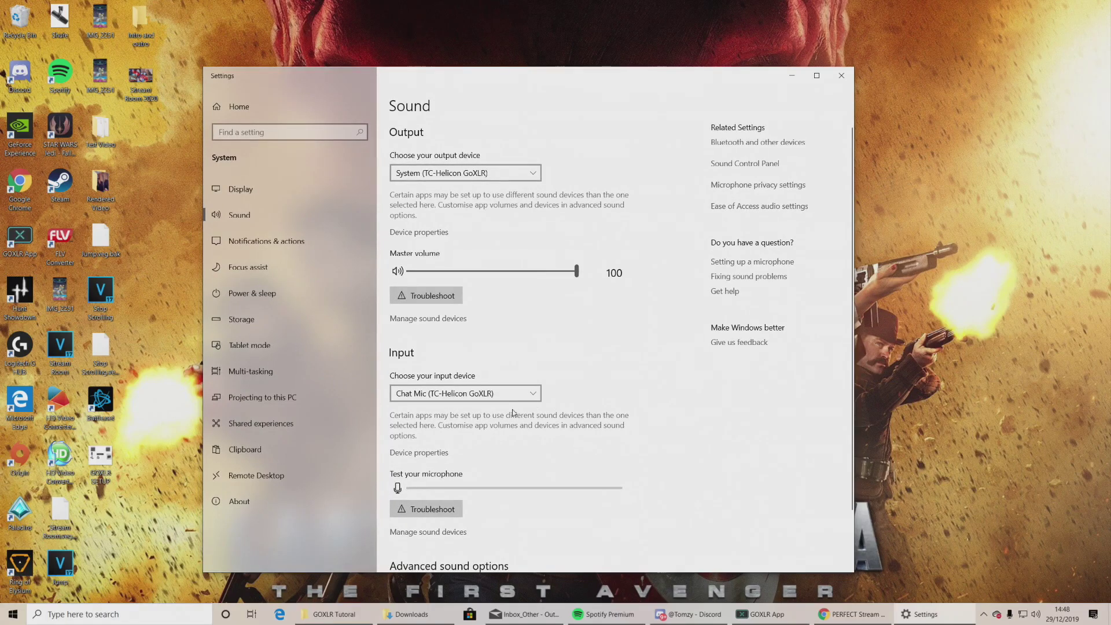
scroll(512, 413, down, 2)
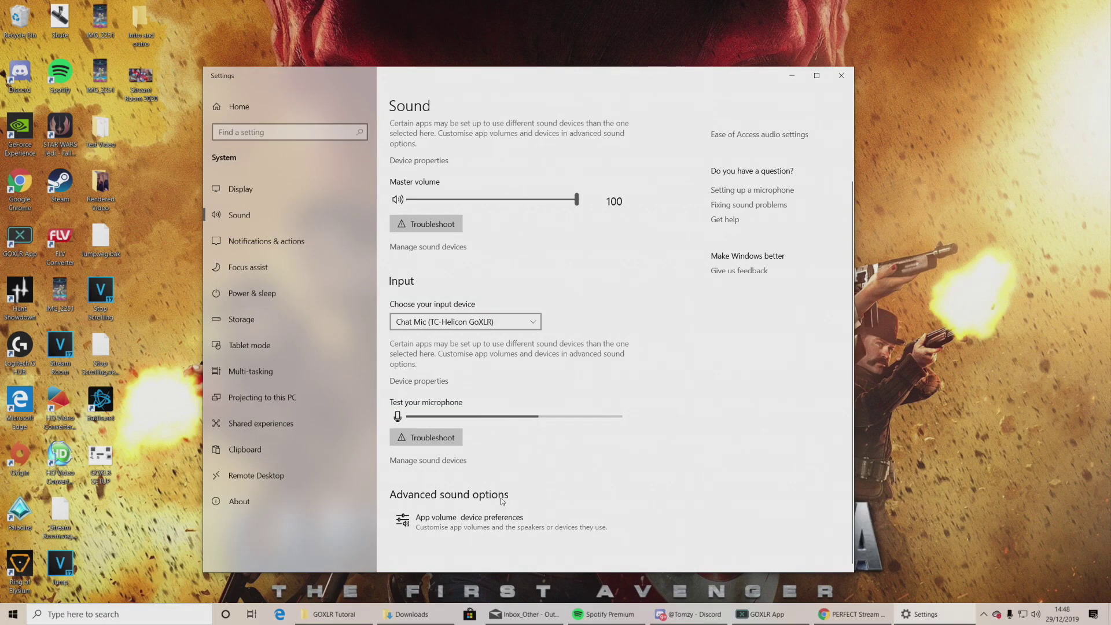
click(472, 519)
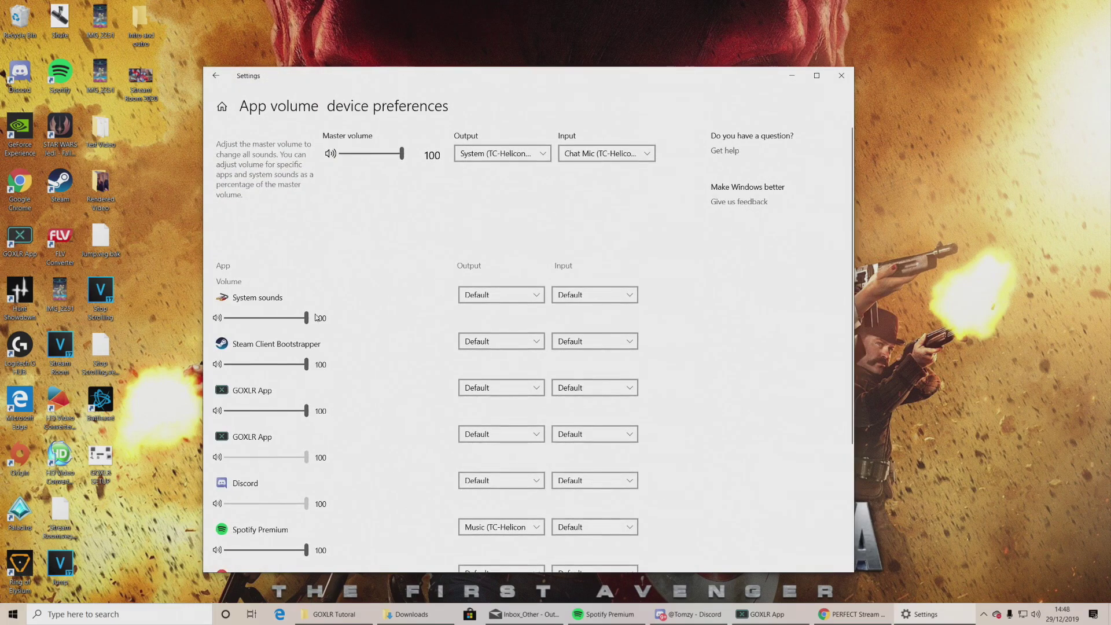
- Set Spotify Premium's output device to Music (TC-Helicon GoXLR)
scroll(285, 260, down, 3)
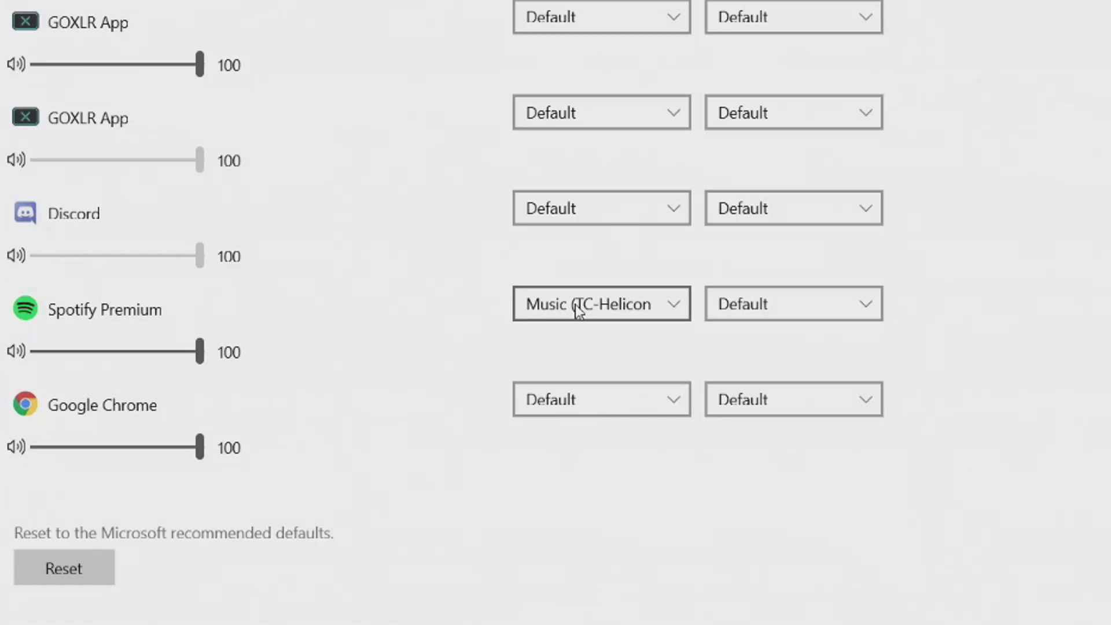
click(602, 310)
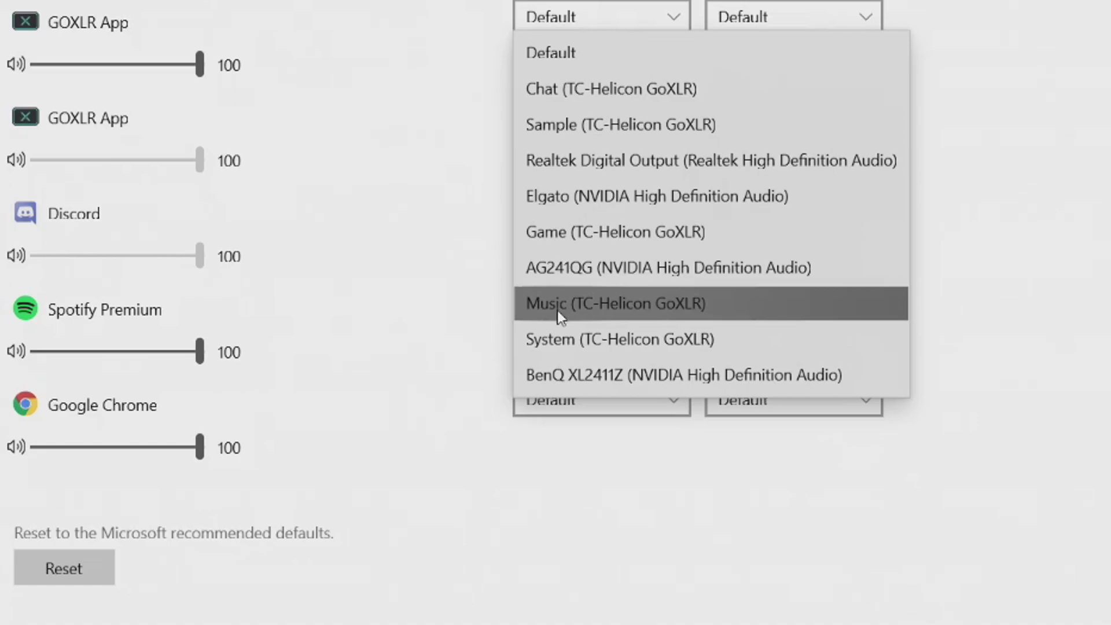
click(589, 305)
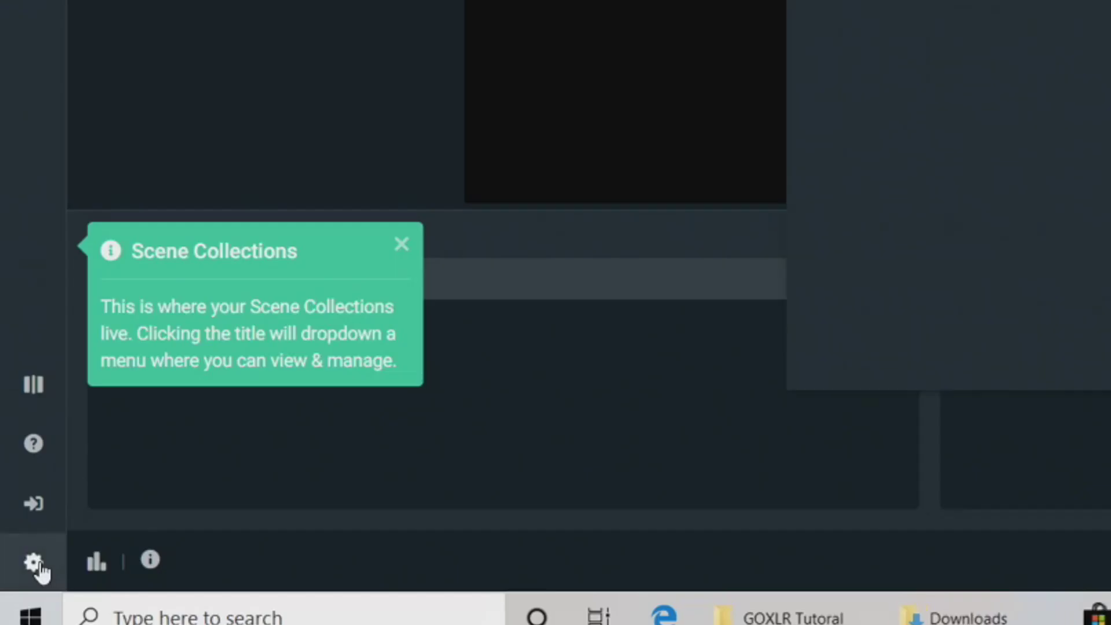
- Set Audio Mic/Auxiliary Device 1 to Broadcast Stream Mix (TC-Helicon GoXLR) and confirm with Done
click(14, 590)
click(367, 193)
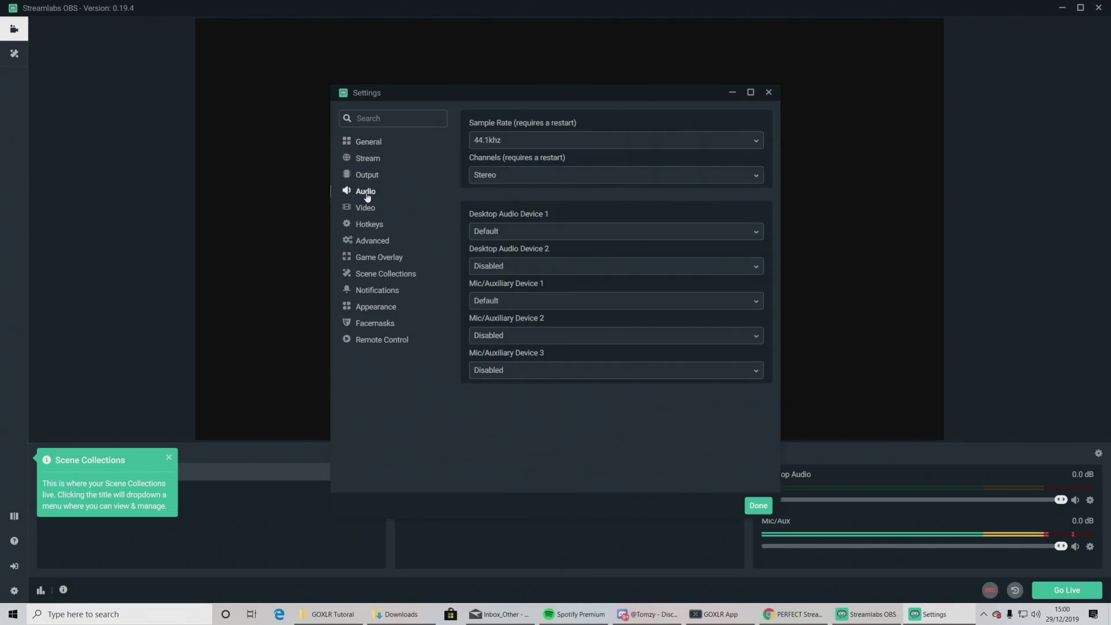
click(515, 305)
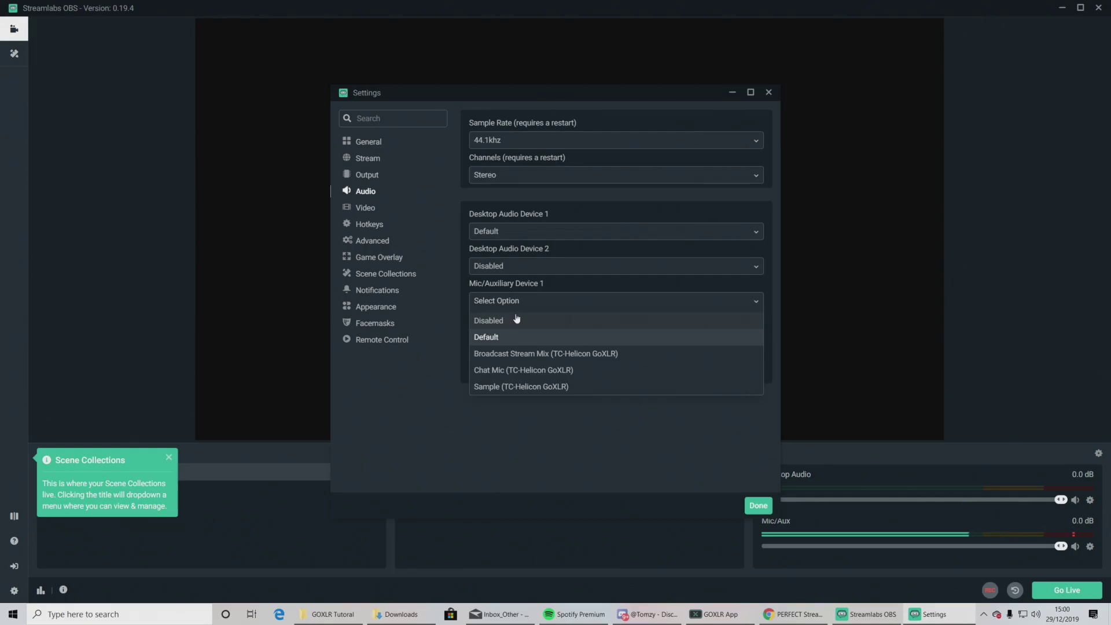
click(516, 360)
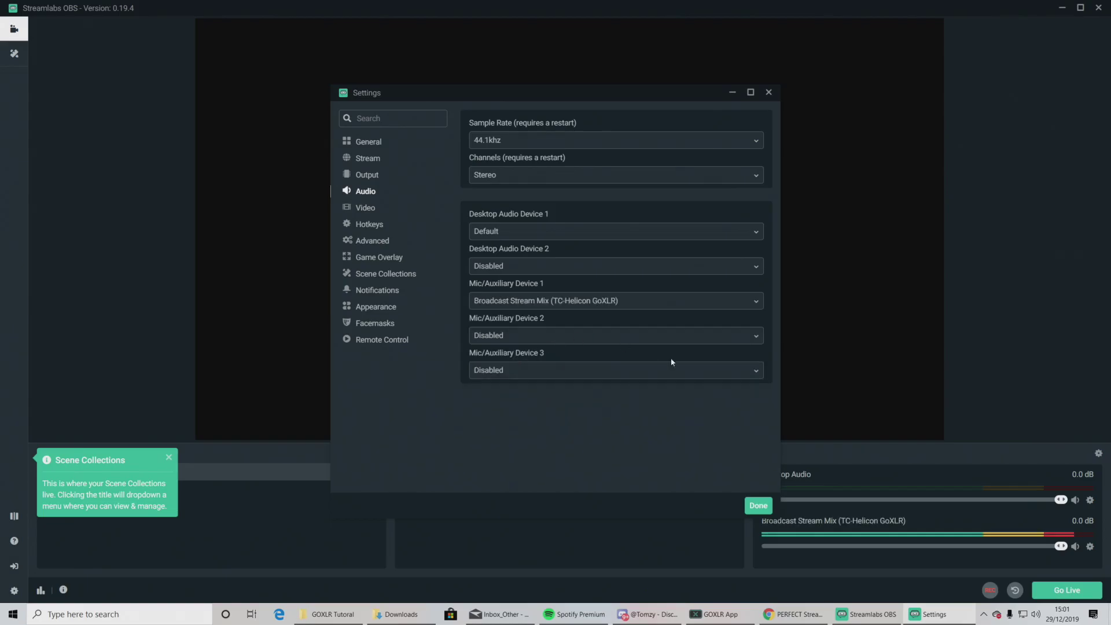
click(757, 505)
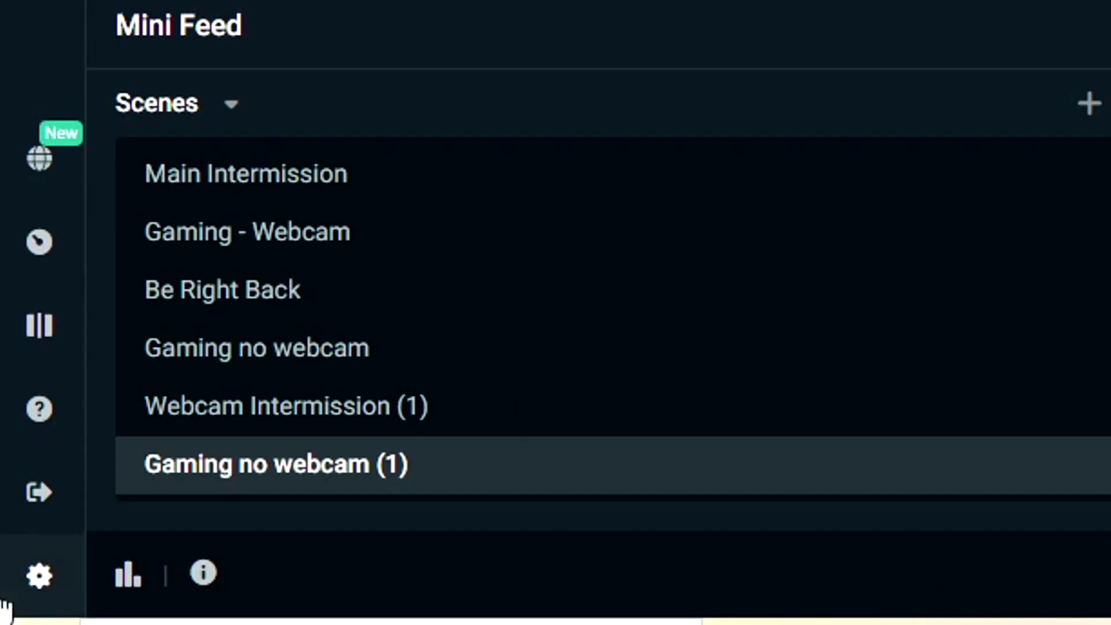
- Set Audio Mic/Auxiliary Device 1 to Line In (Realtek High Definition Audio) and confirm with Done
click(38, 576)
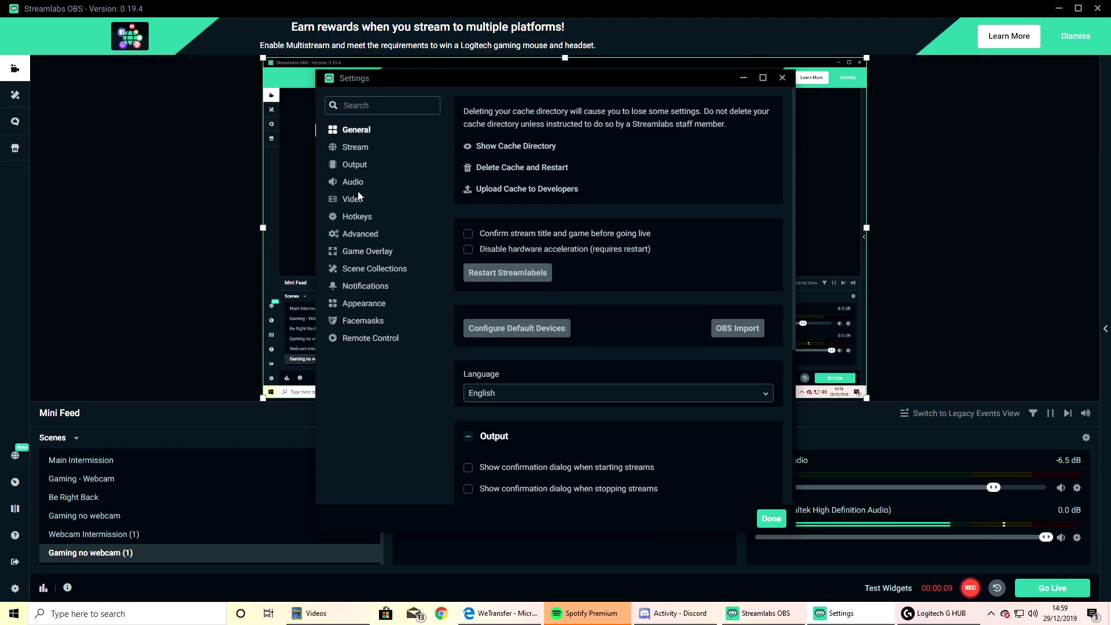
click(359, 183)
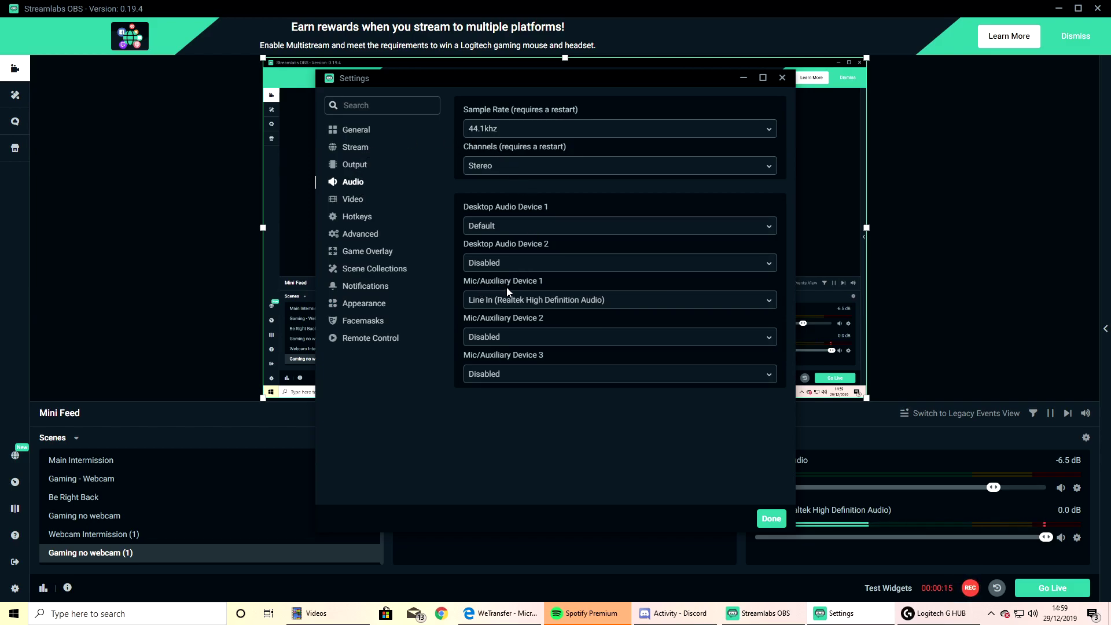
click(513, 300)
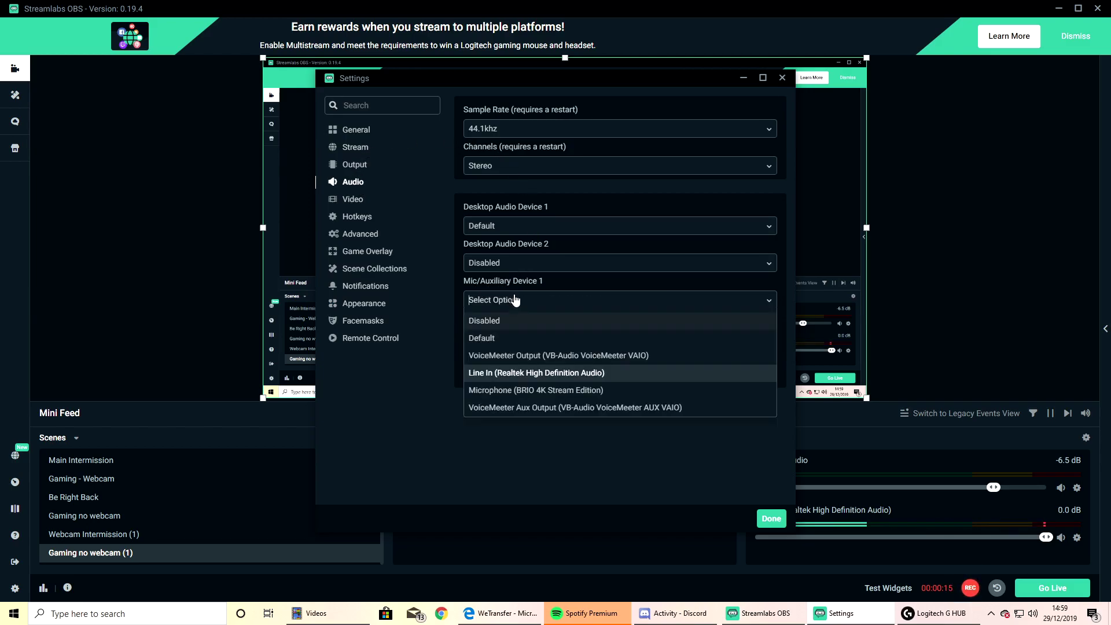
click(512, 373)
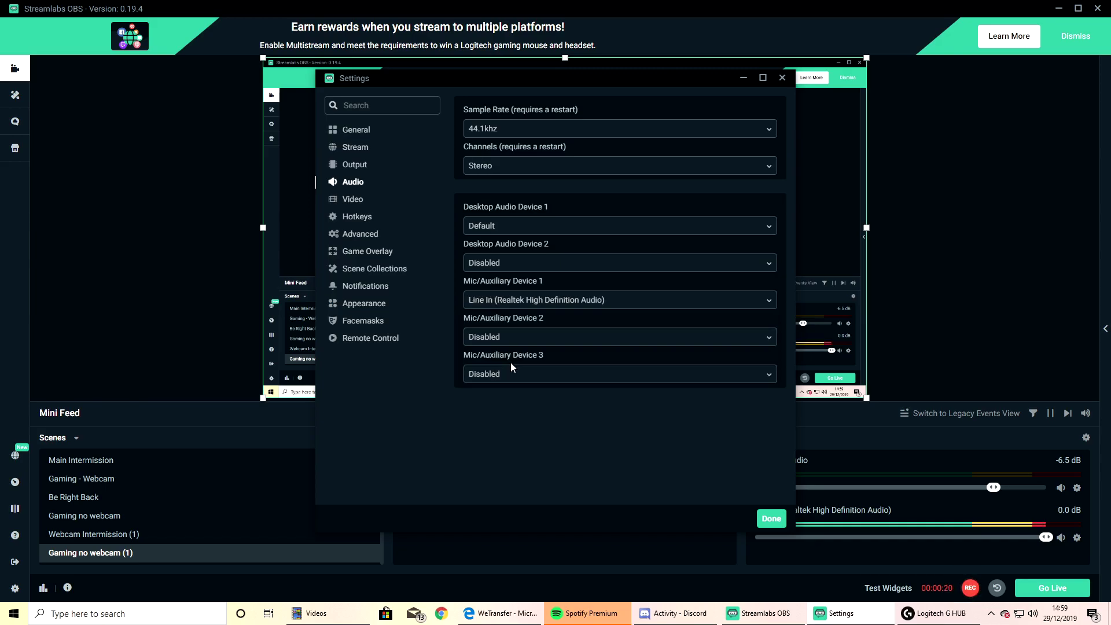
click(770, 519)
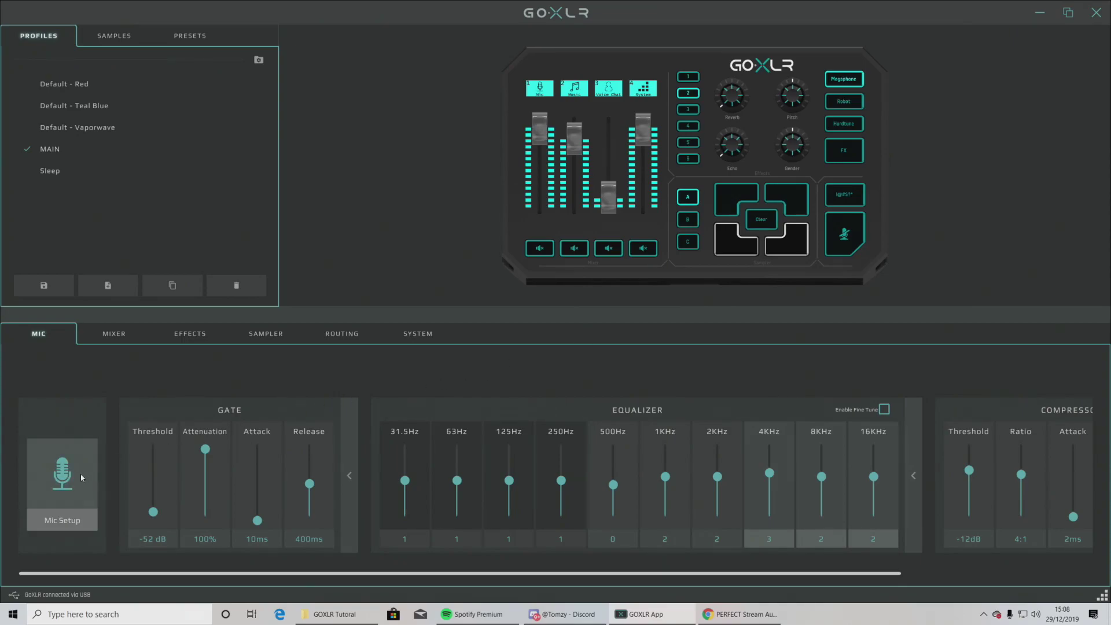
- Open the Mic Setup dialog, showing Condenser (+48V) mic type at 50dB gain
click(64, 477)
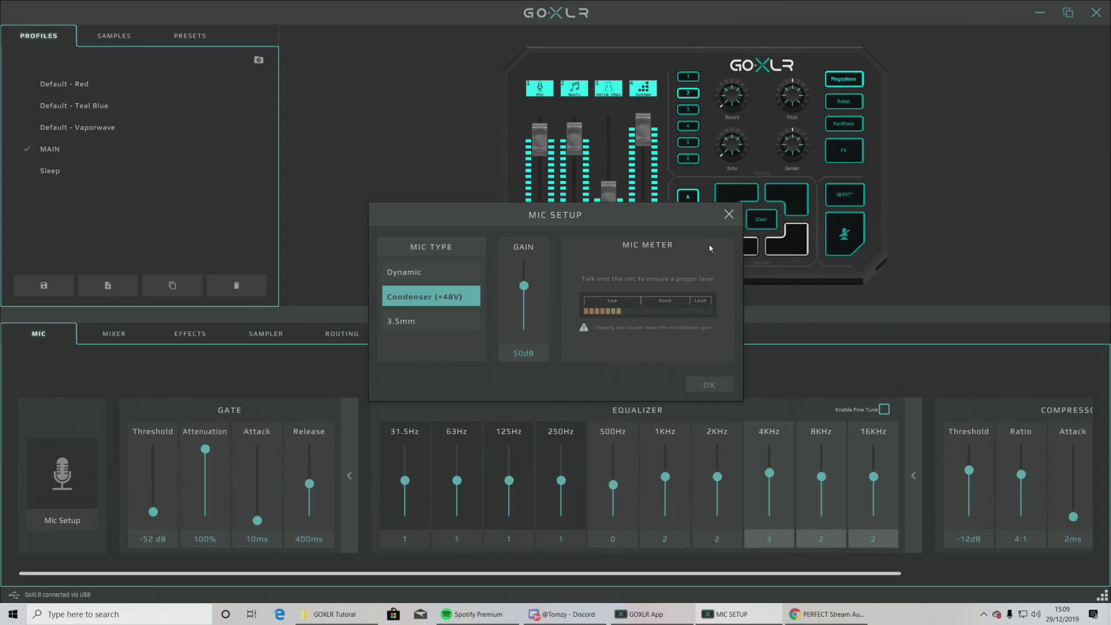
- Confirm Mic Setup and scroll the Mic tab to show 15dB make-up gain and de-esser 50
click(709, 384)
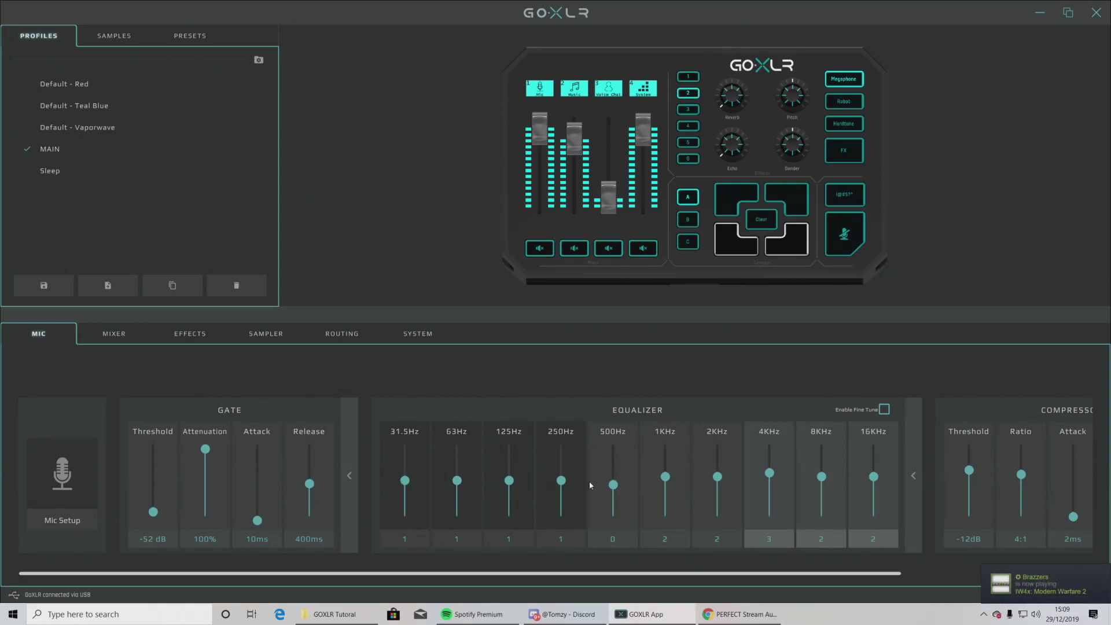
drag(865, 577, 1060, 555)
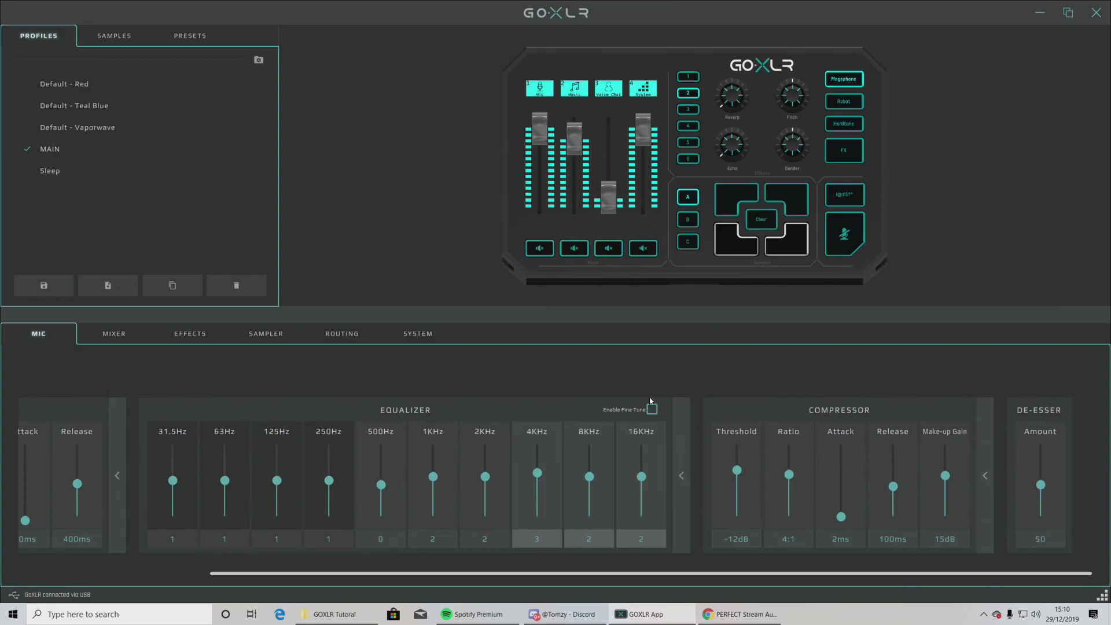
- Show the Routing matrix and toggle Mic-to-Headphones on then off, leaving it unrouted
click(345, 339)
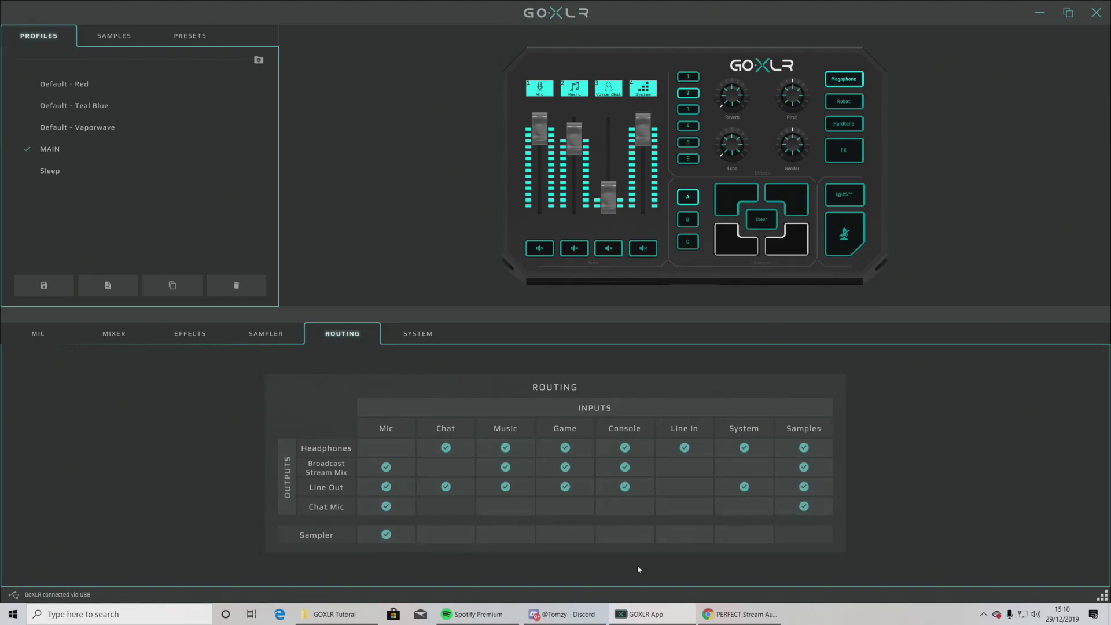
click(395, 453)
click(400, 454)
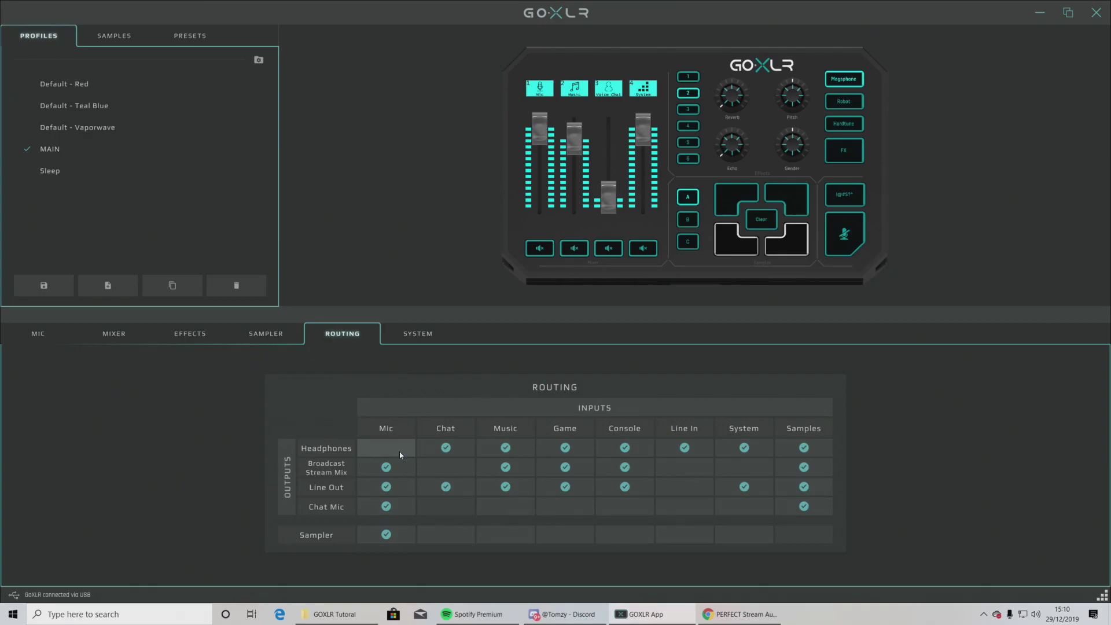